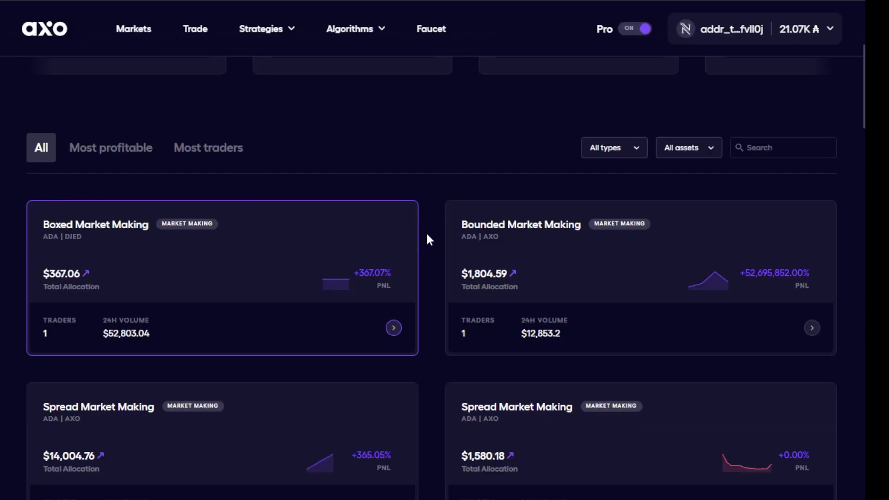
scroll(415, 336, "down", 5)
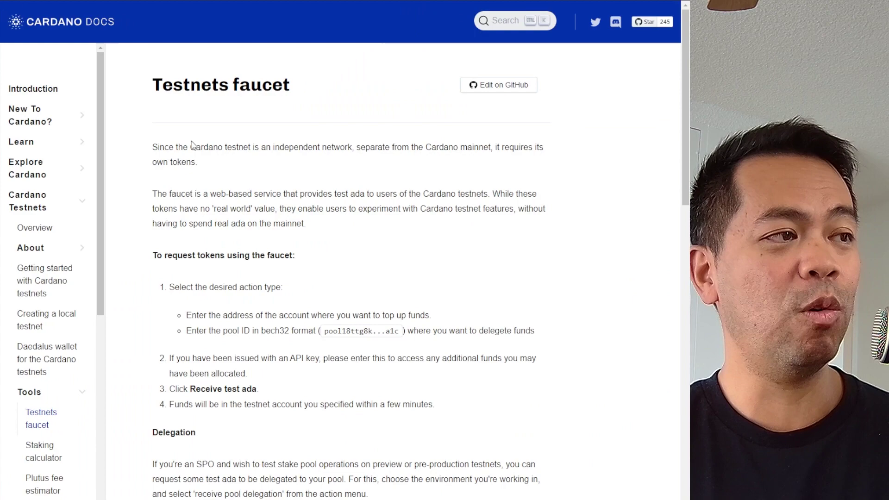
scroll(204, 245, "down", 7)
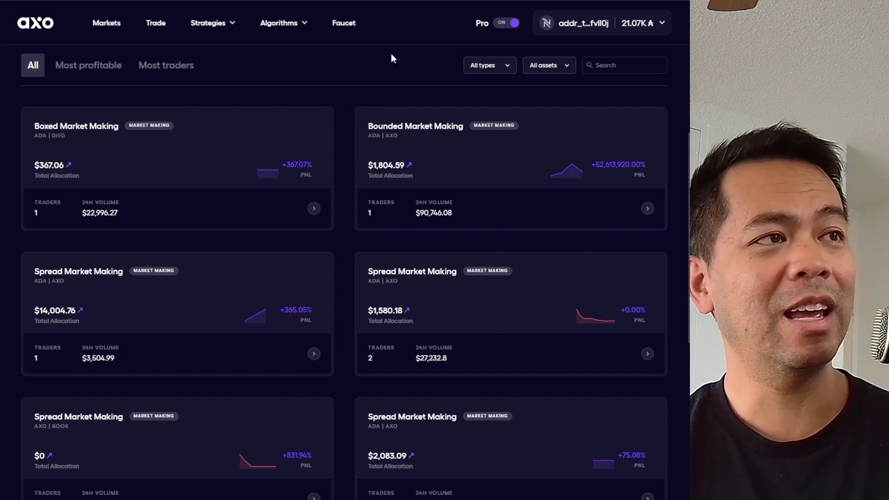
Open the algorithm library and browse the public templates from Limit down to Stop-Loss Market
left_click(342, 23)
left_click(340, 88)
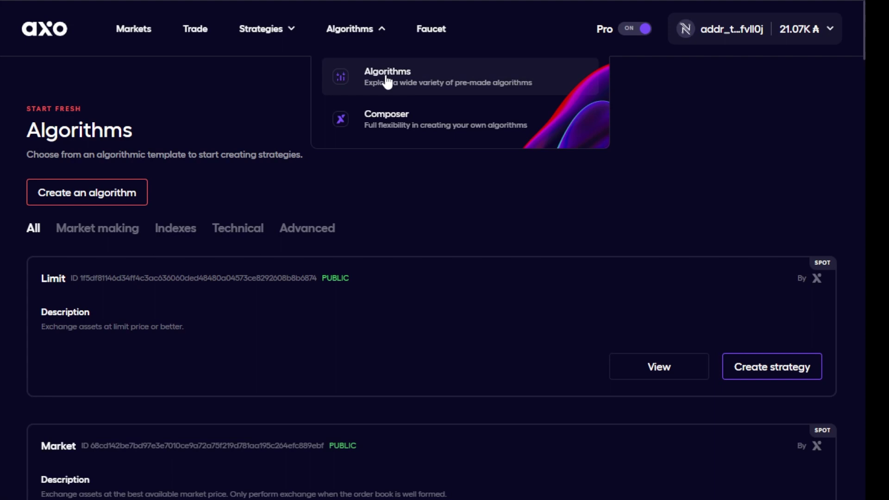
scroll(450, 203, "down", 10)
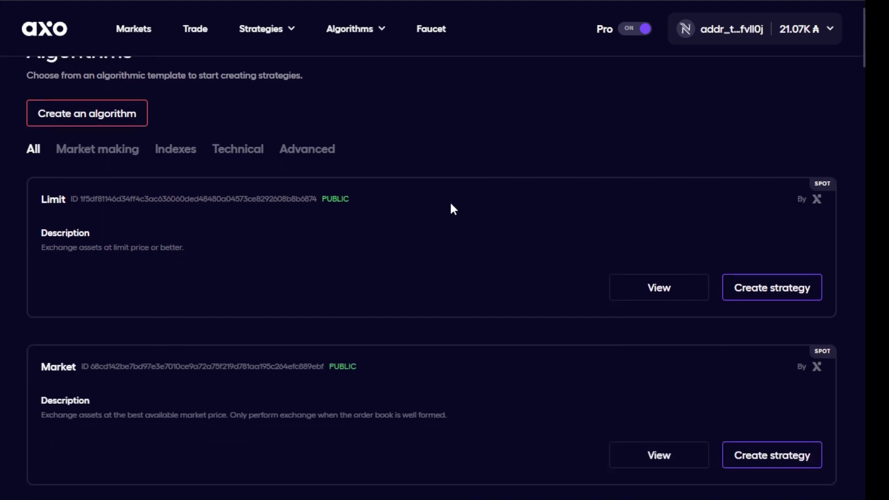
scroll(450, 217, "down", 1)
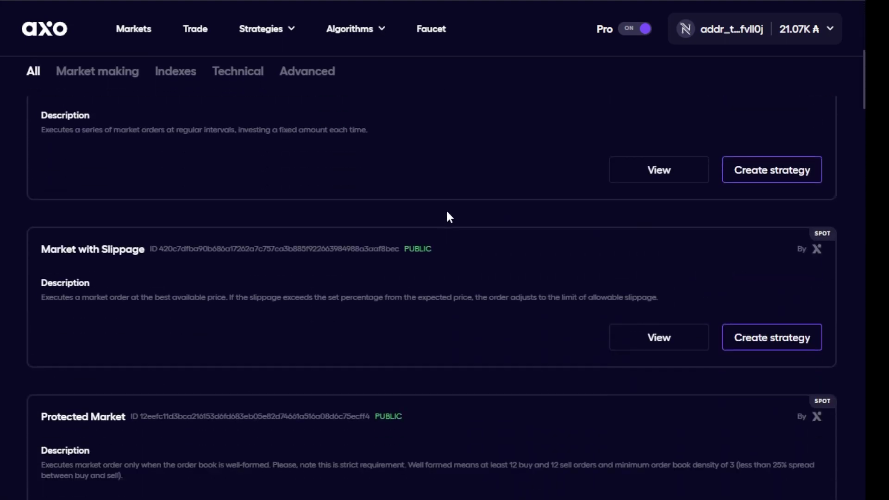
scroll(170, 176, "up", 1)
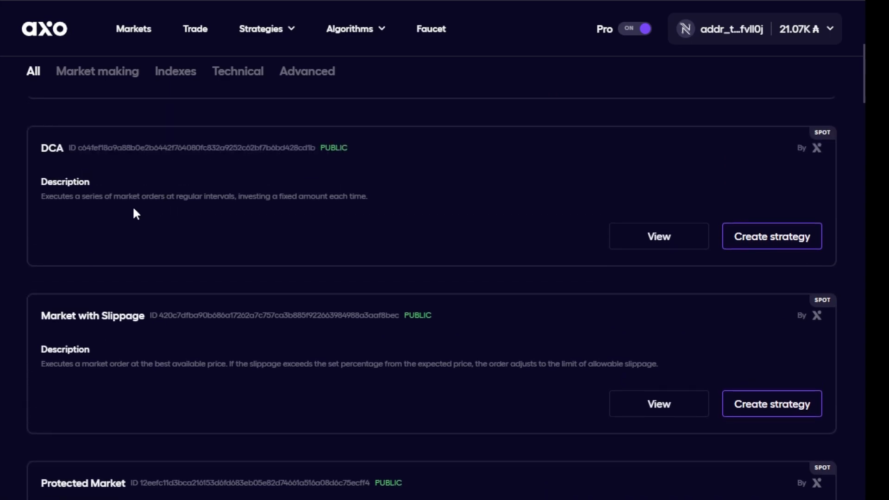
scroll(104, 262, "down", 1)
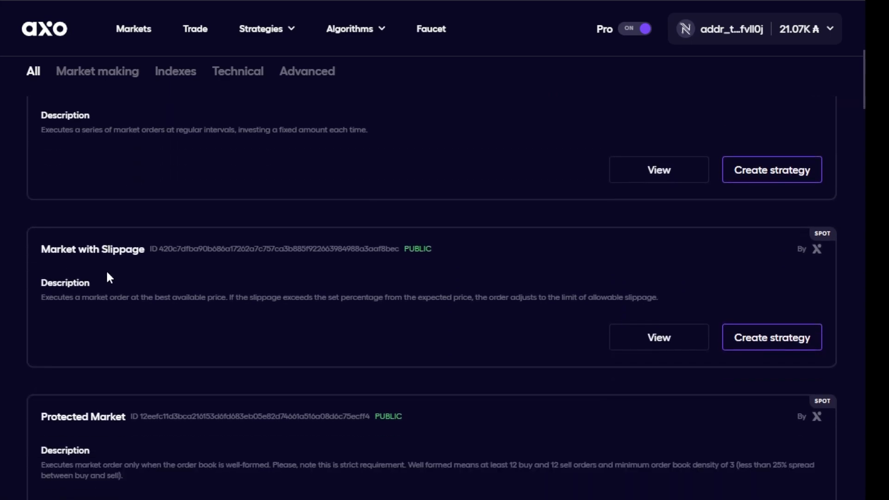
scroll(106, 287, "down", 10)
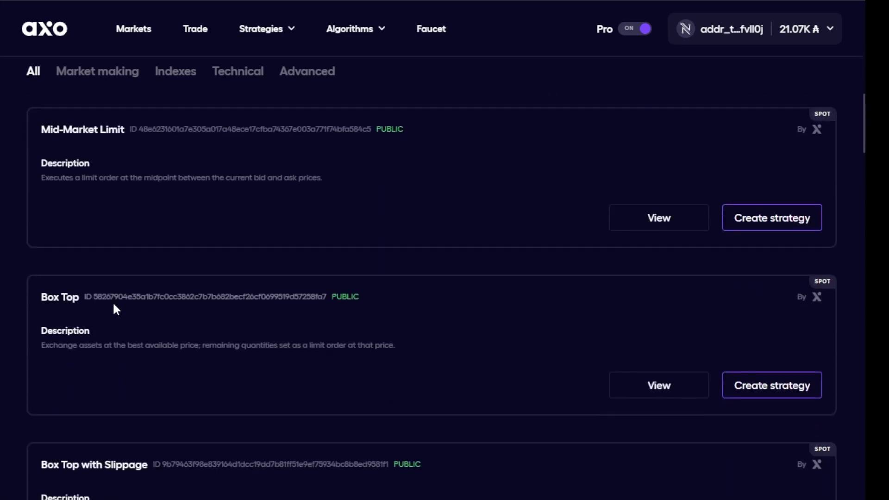
scroll(113, 304, "down", 4)
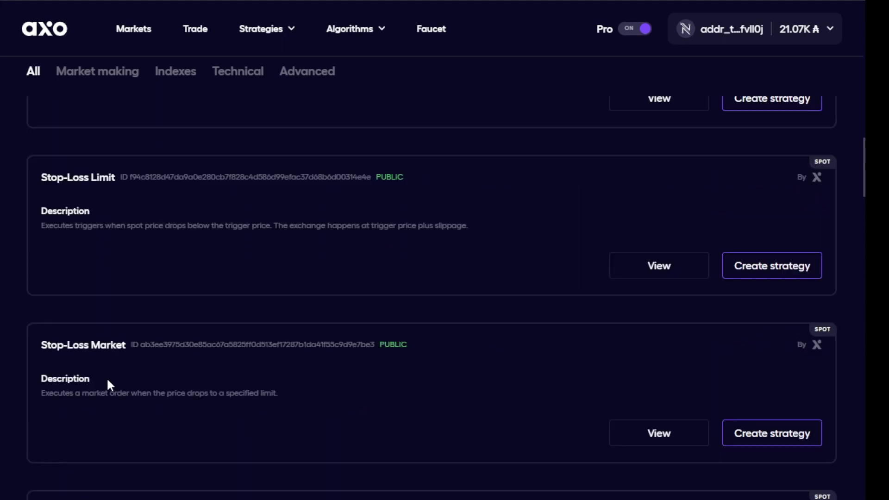
Open the Stop-Loss Market algorithm and inspect the definition of its market-price matching proof
left_click(673, 431)
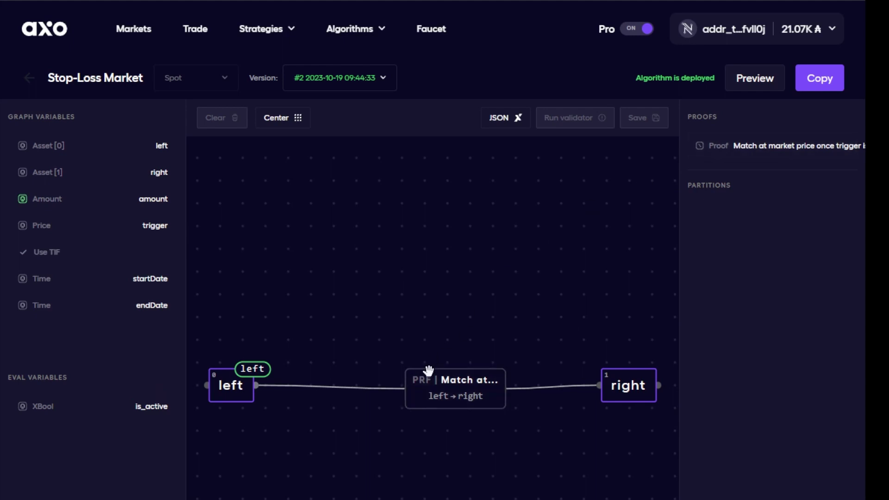
left_click(726, 155)
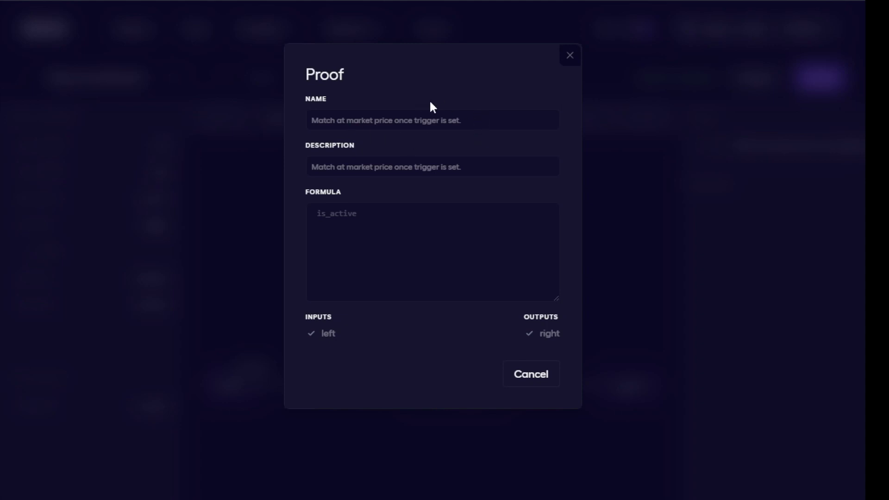
left_click(571, 56)
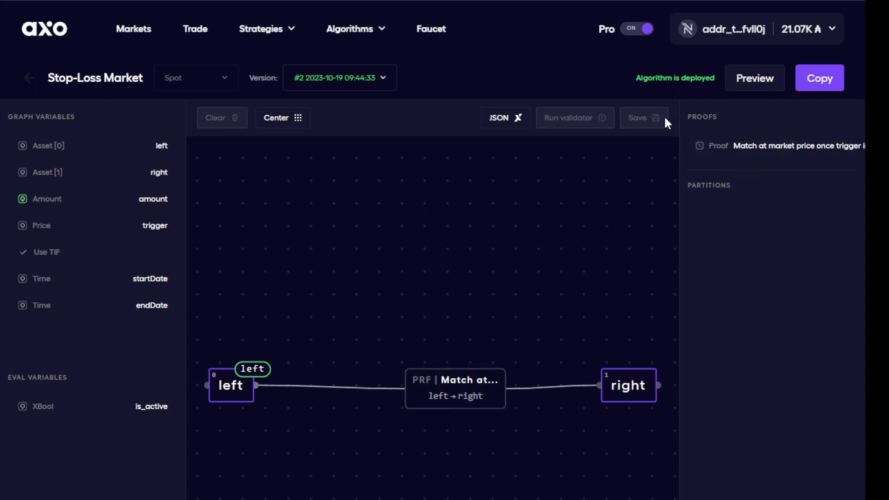
Preview a new Stop-Loss Market strategy named "Book Stop Loss" with the description "Protect Profits with Stop Loss"
left_click(750, 84)
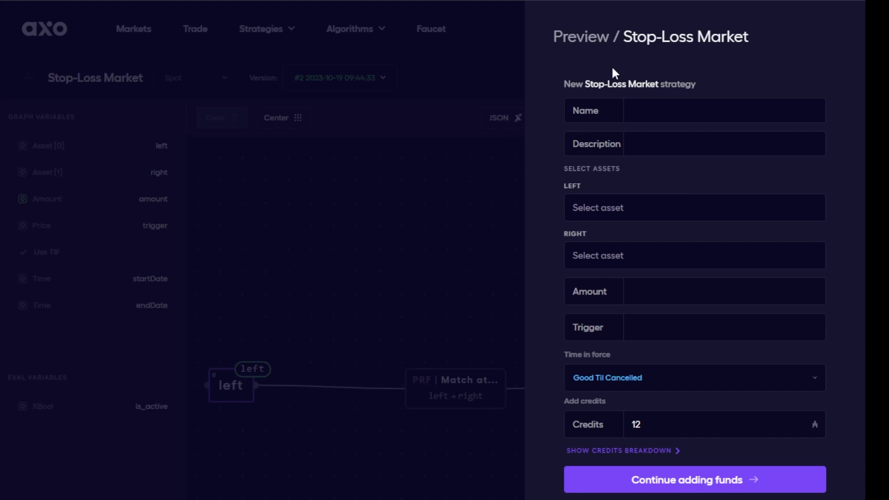
left_click(655, 113)
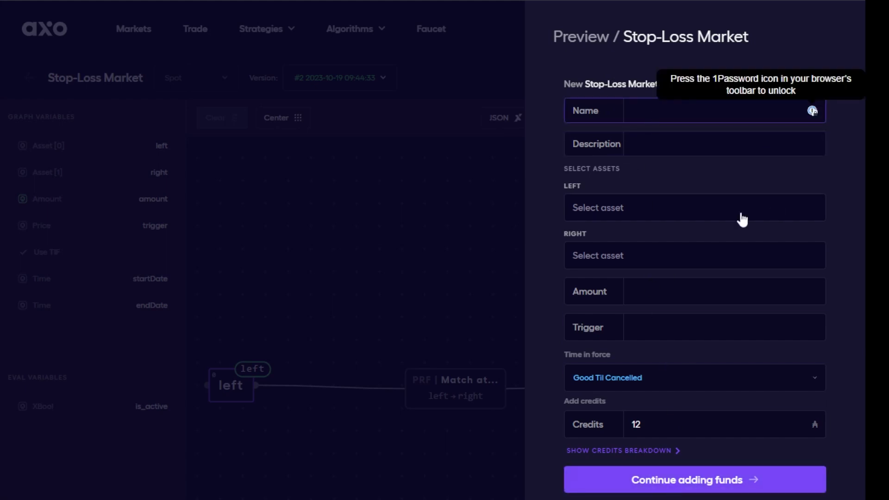
type("Book")
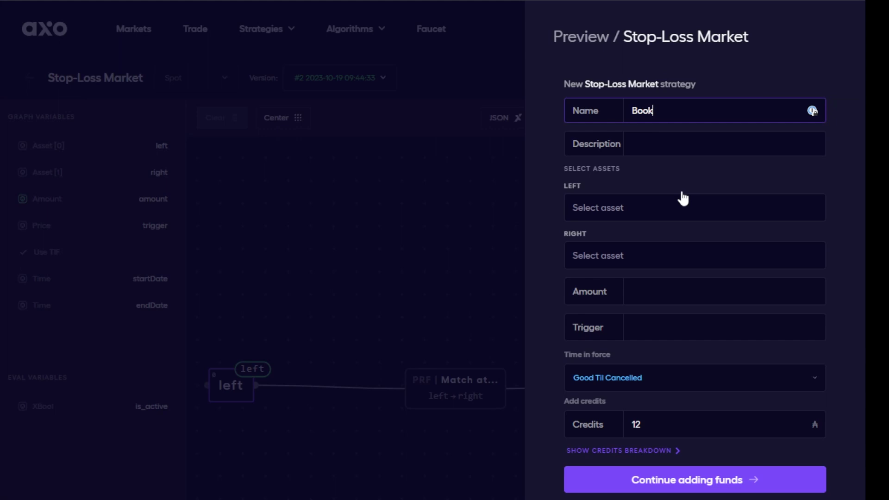
type(" Stop Lost")
key("BackSpace")
type("s")
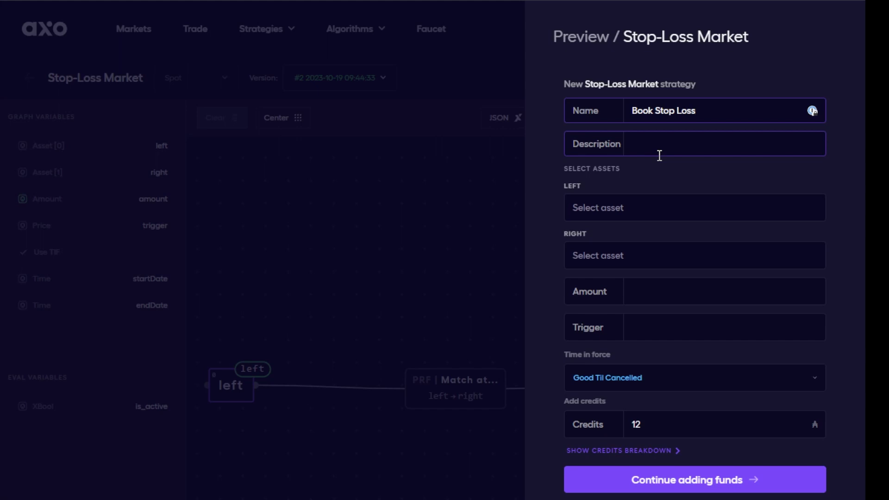
left_click(660, 156)
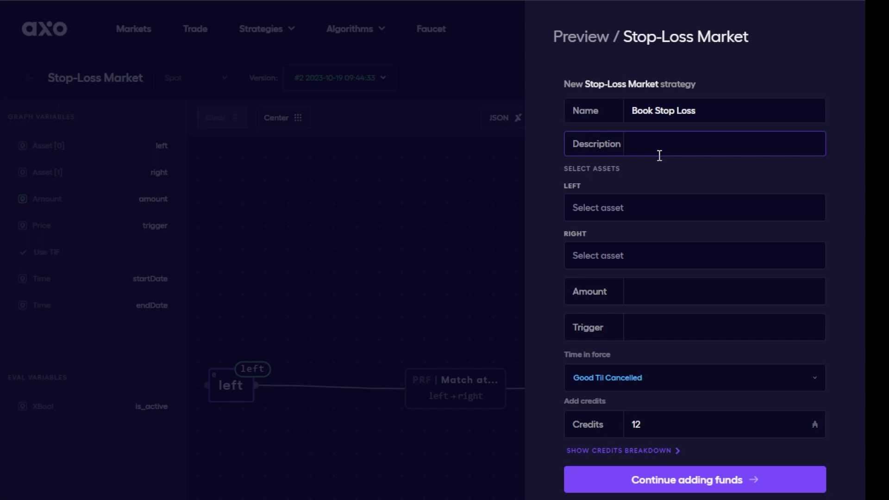
type("Protect Profits with Stop Loss")
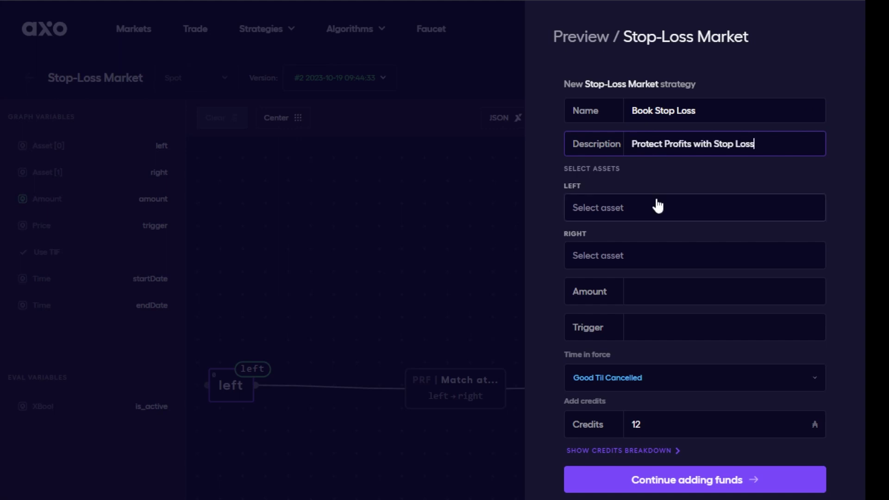
Choose BOOK as the strategy's left asset and iUSD as its right asset
left_click(614, 214)
left_click(389, 163)
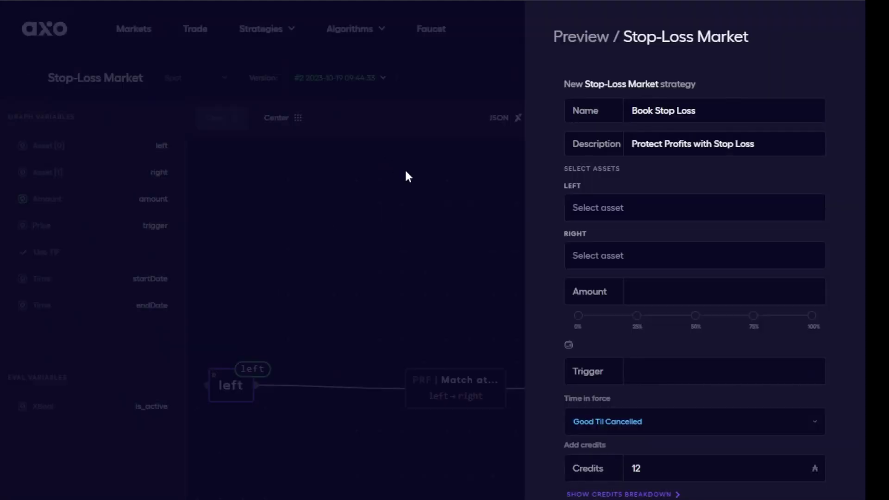
left_click(628, 256)
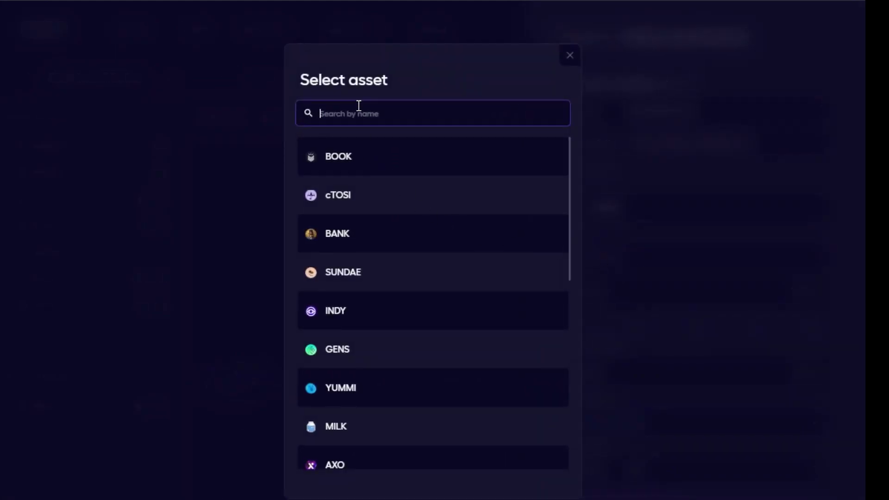
type("iusd")
left_click(363, 161)
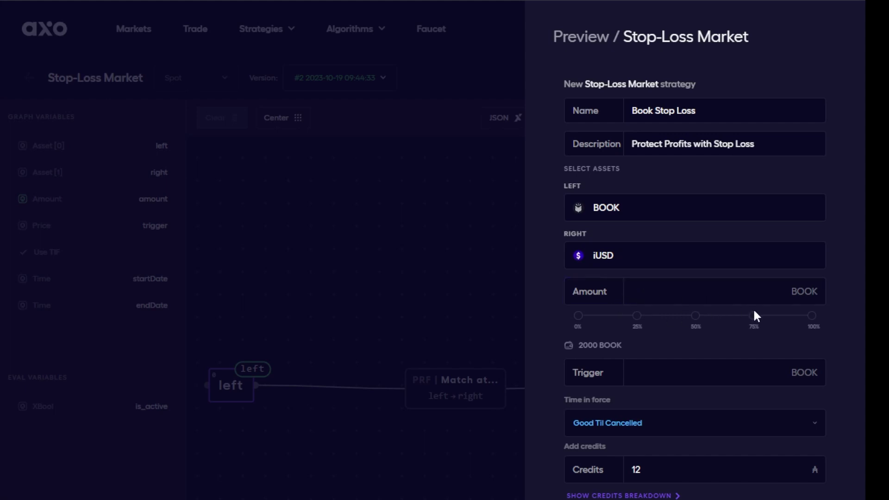
Set the amount to 100% of the available BOOK (2000) and the trigger to 12
left_click(810, 318)
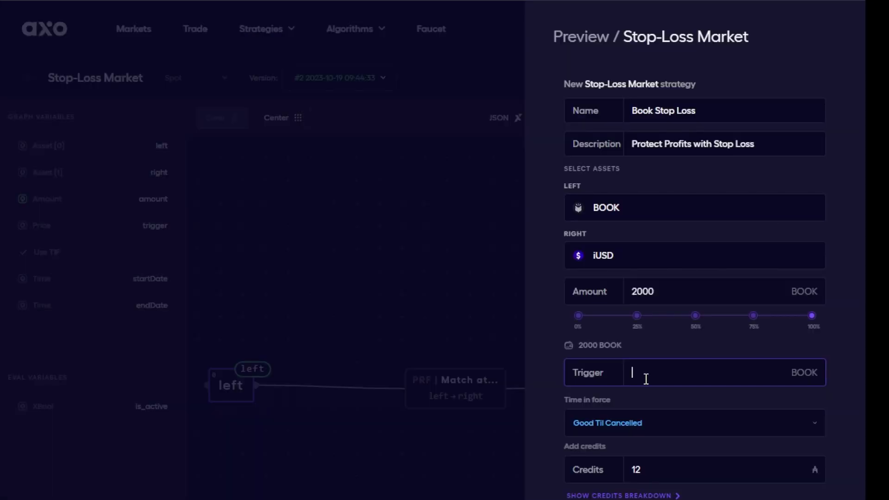
type("12")
left_click(611, 399)
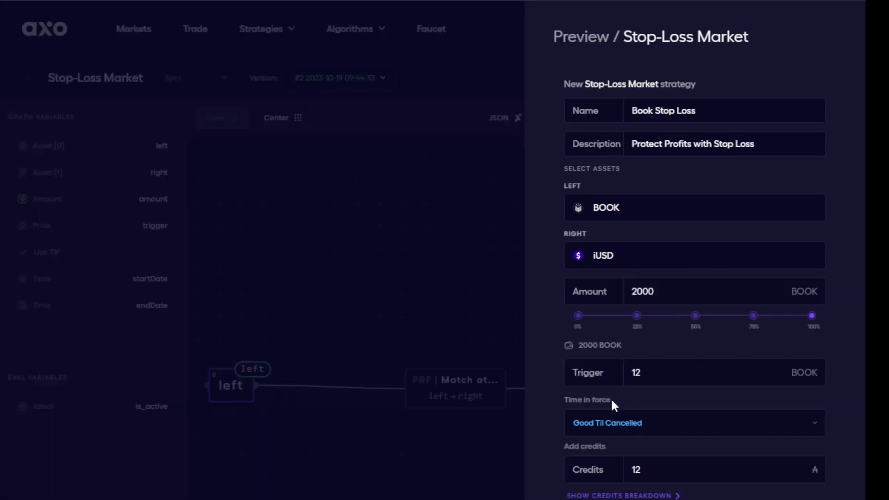
Set the time in force to Good Til Date ending 30 Nov 2023 00:00, and submit the strategy
left_click(813, 424)
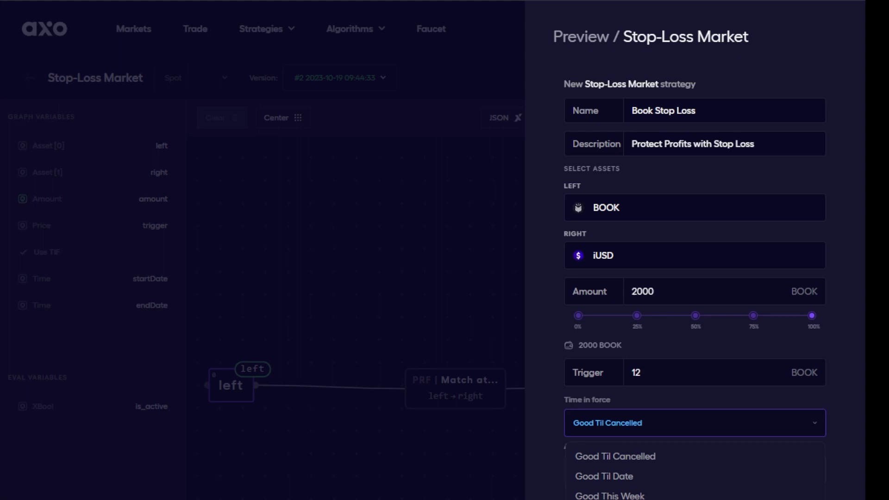
left_click(839, 404)
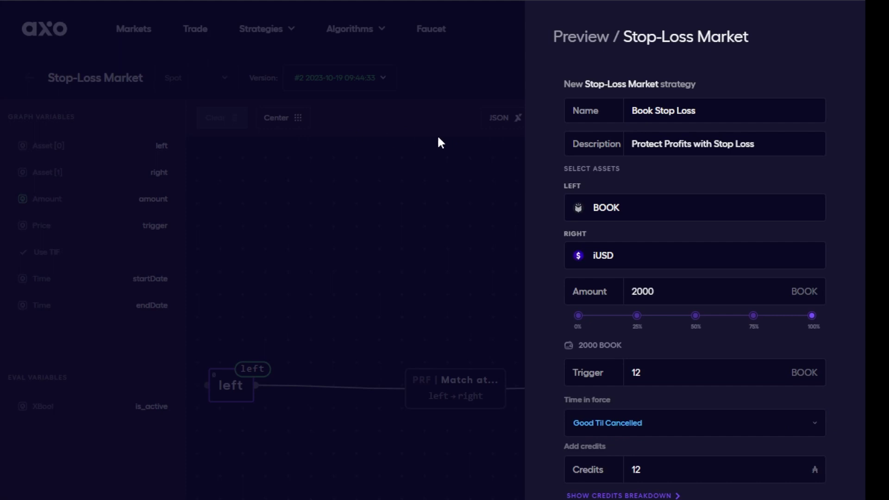
left_click(685, 433)
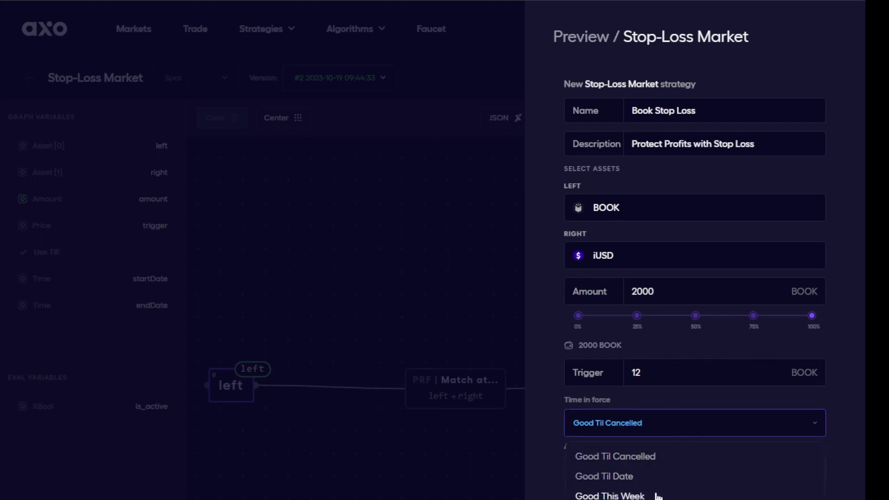
left_click(632, 477)
left_click(706, 458)
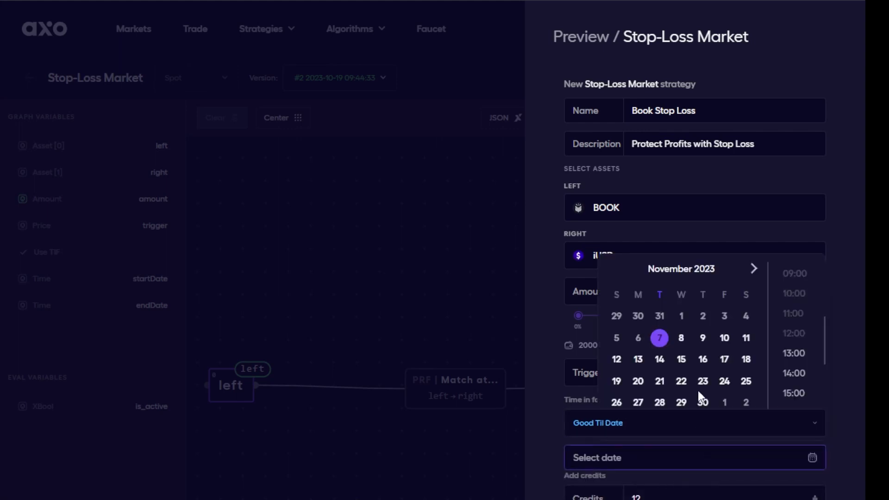
left_click(704, 407)
left_click(843, 460)
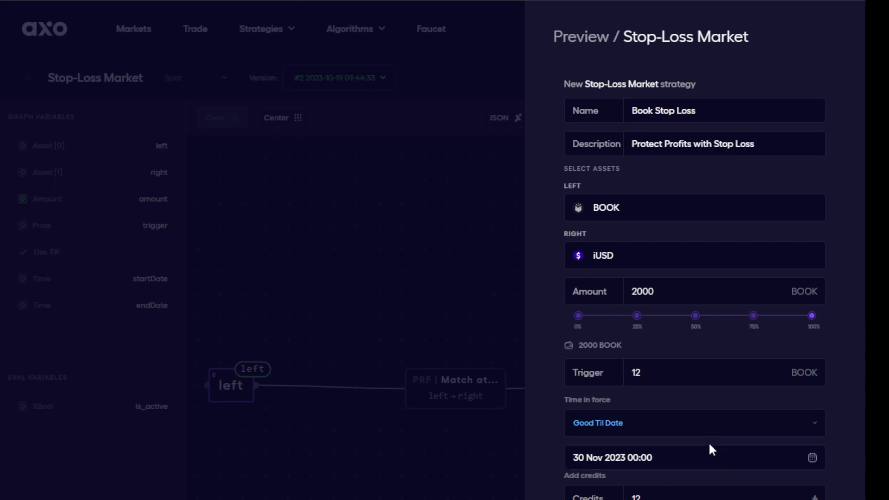
left_click(702, 495)
mouse_move(592, 497)
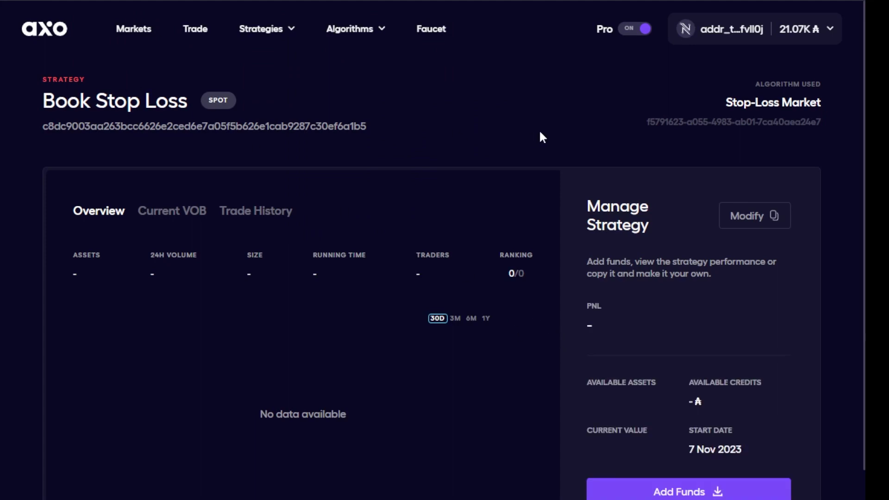
Review the Book Stop Loss strategy's parameters, including its assets, end date and trigger
scroll(552, 180, "down", 4)
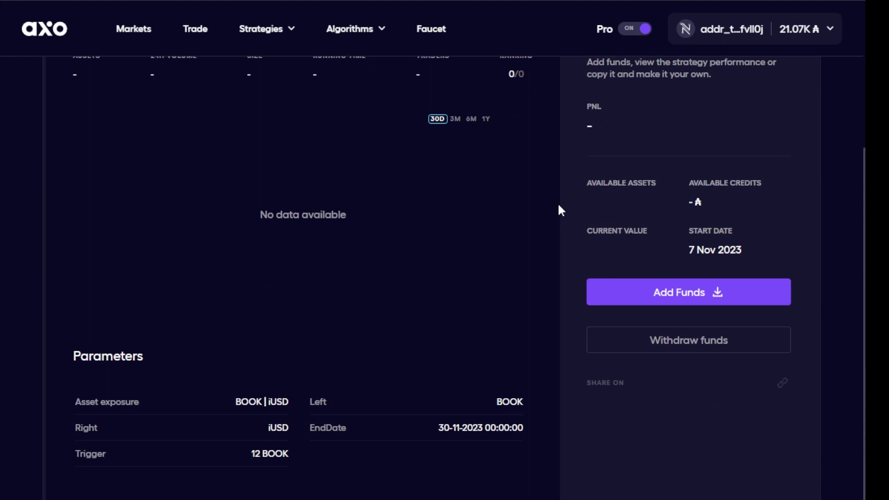
scroll(560, 209, "up", 1)
scroll(562, 209, "up", 1)
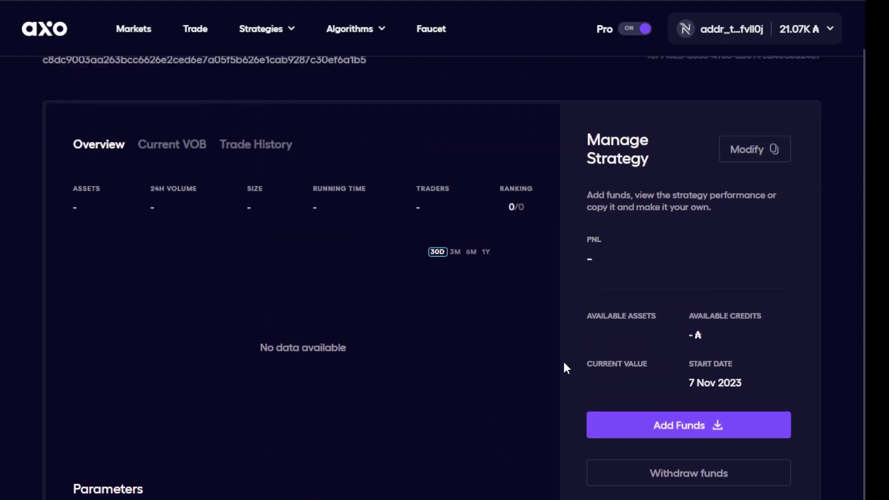
key("ctrl+plus")
key("ctrl+plus")
scroll(258, 328, "down", 4)
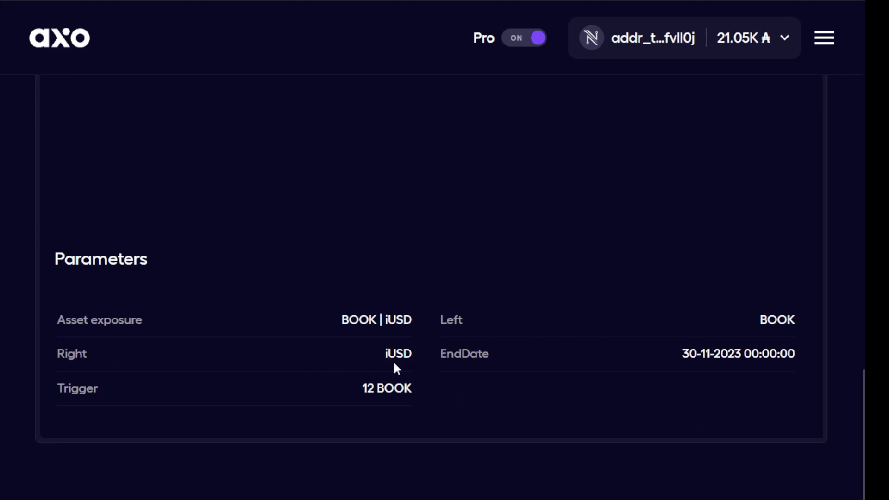
left_click_drag(678, 359, 783, 366)
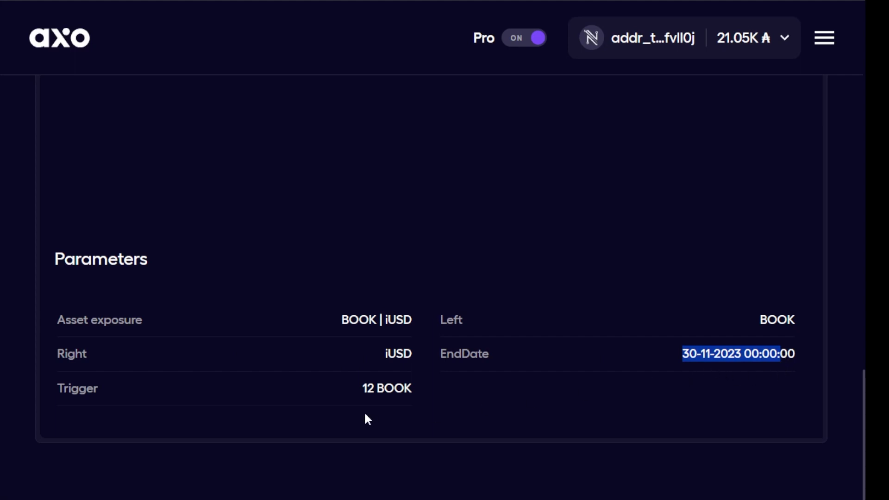
left_click(107, 391)
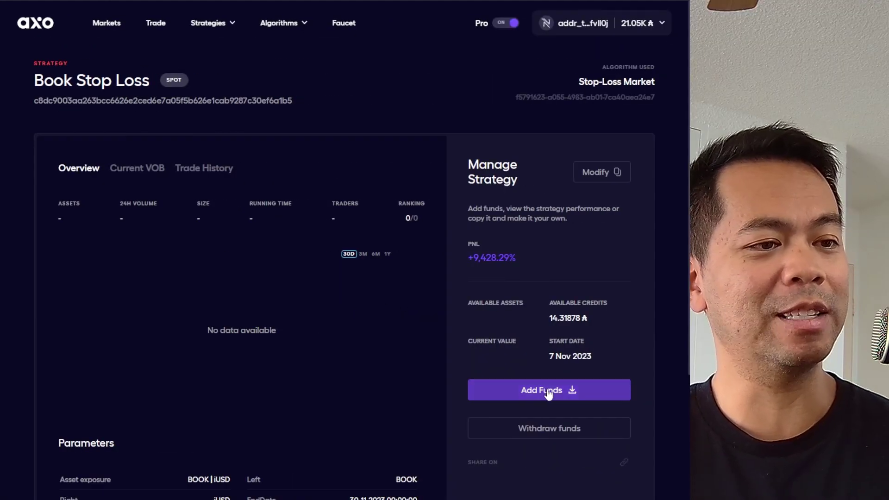
Check the strategy's fund withdrawal options and view the Backtesting results in its modification form
left_click(549, 435)
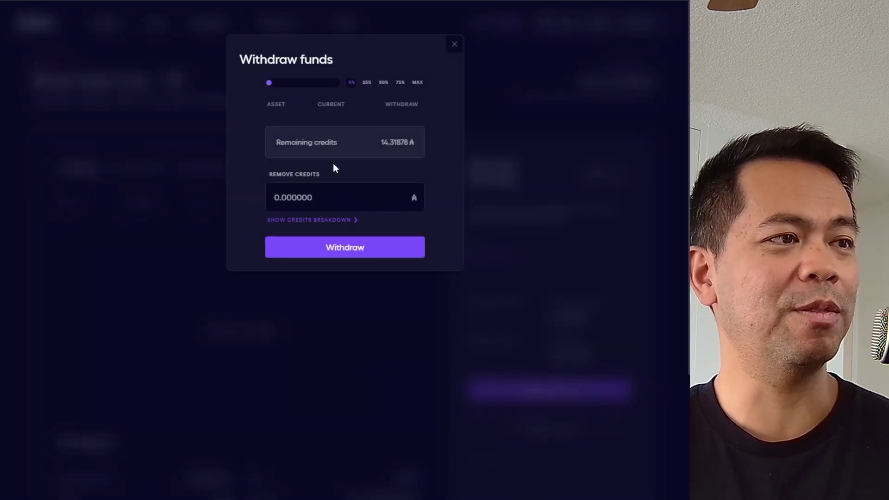
left_click(454, 45)
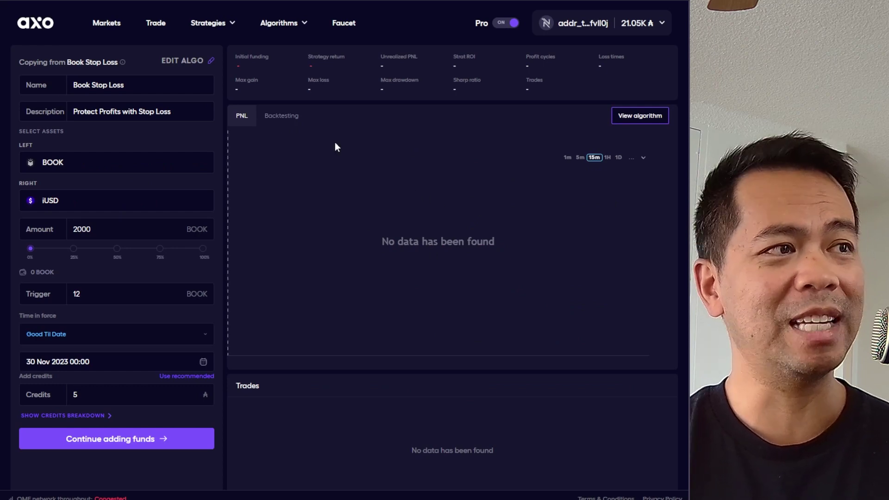
left_click(288, 116)
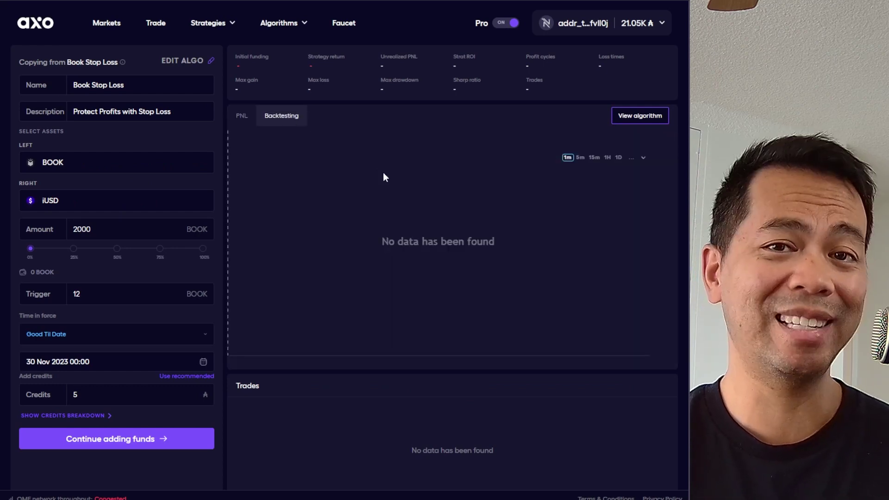